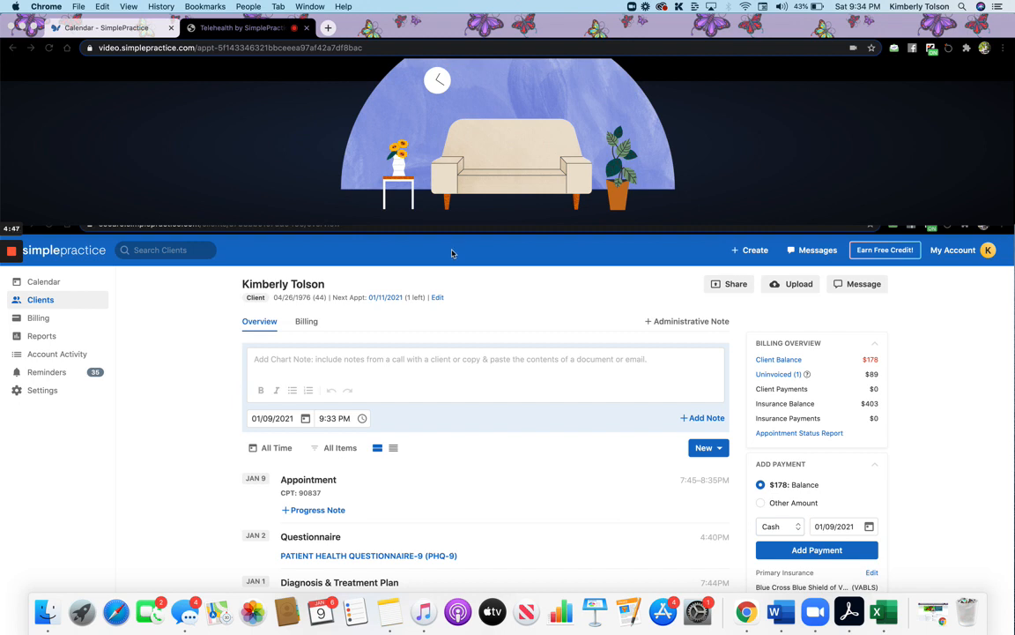
# Step: Position the client chart window over the lower part of the screen, leaving part of the telehealth video window visible above it
pyautogui.click(451, 253)
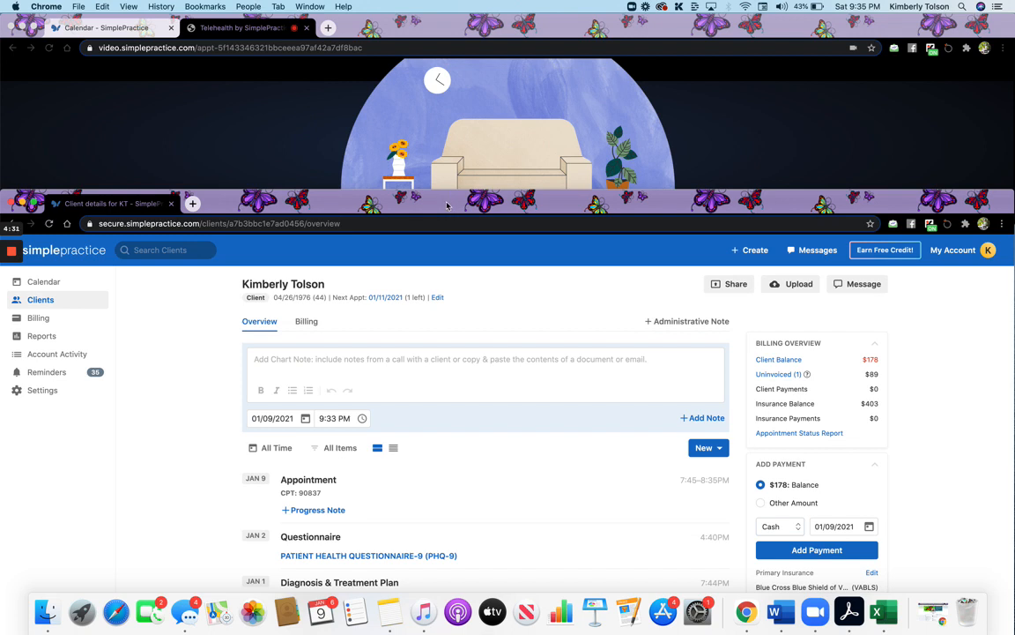
pyautogui.moveTo(447, 206); pyautogui.dragTo(452, 202)
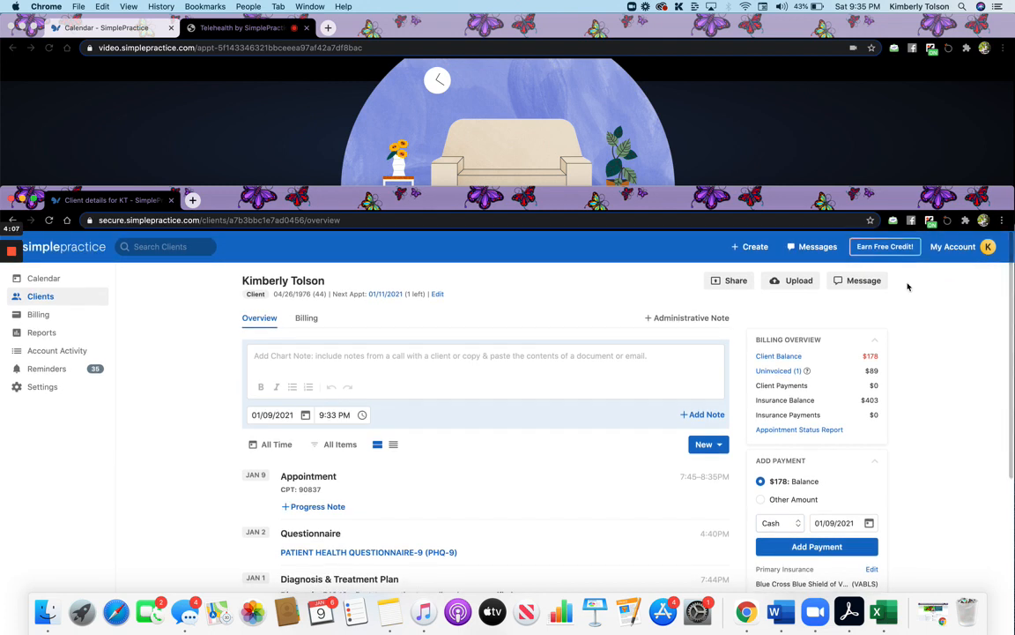
pyautogui.moveTo(763, 120)
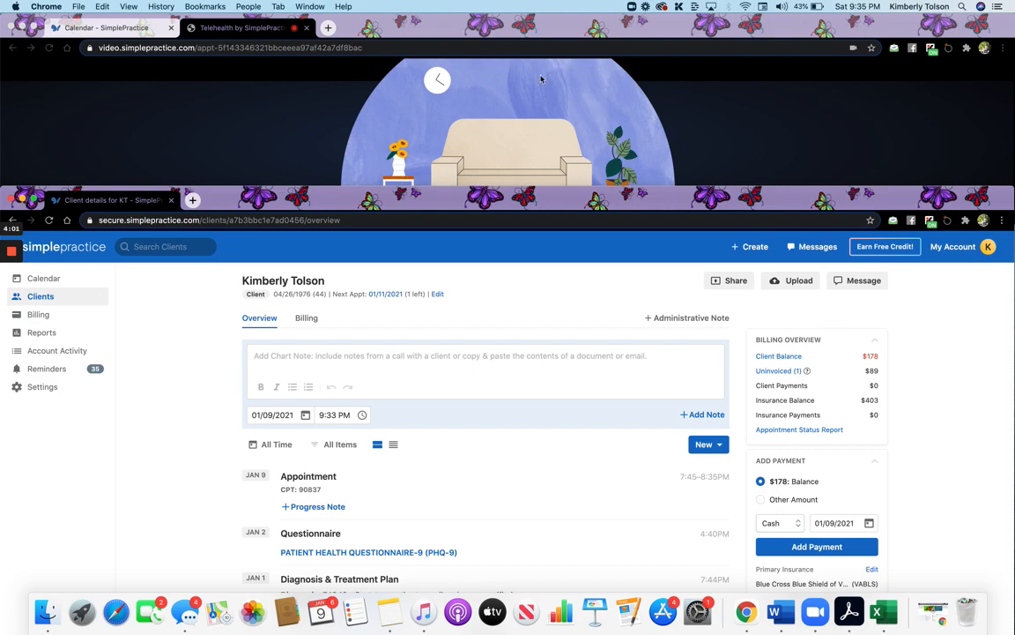
pyautogui.moveTo(577, 202)
pyautogui.mouseDown()
pyautogui.moveTo(622, 238)
pyautogui.moveTo(588, 197)
pyautogui.moveTo(588, 212)
pyautogui.moveTo(584, 154)
pyautogui.moveTo(578, 184)
pyautogui.mouseUp()
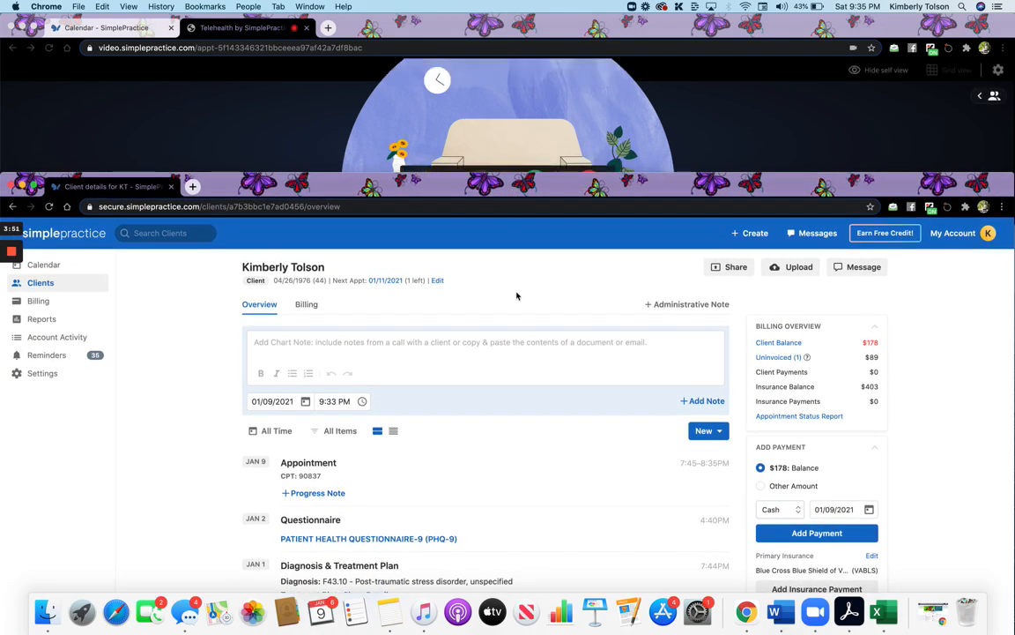
# Step: Start a progress note for the January 9 appointment and load the previous note's content into it
pyautogui.scroll(-1, 517, 295)
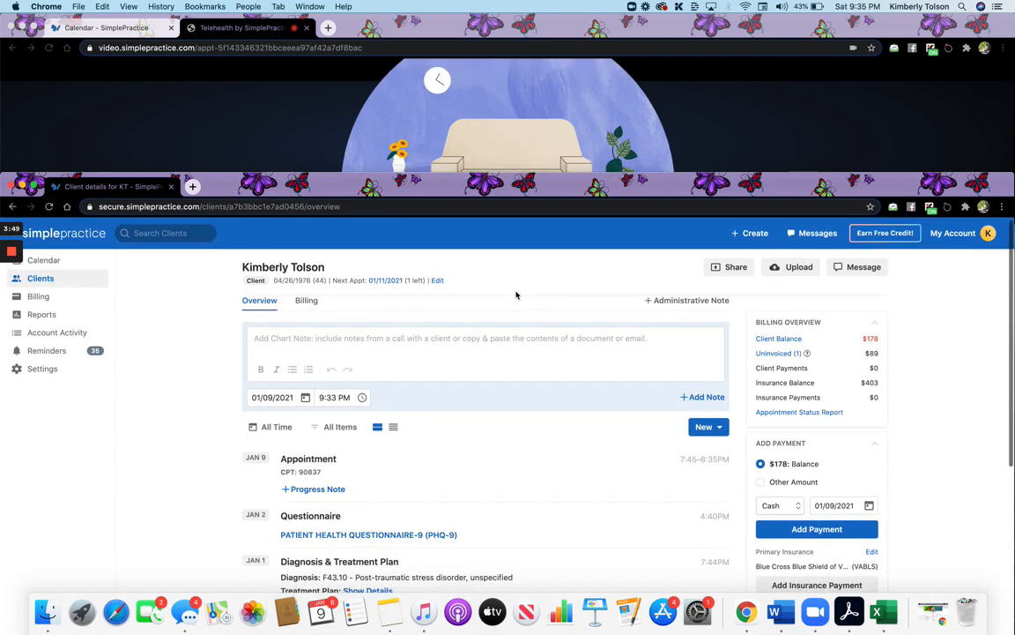
pyautogui.scroll(-3, 516, 295)
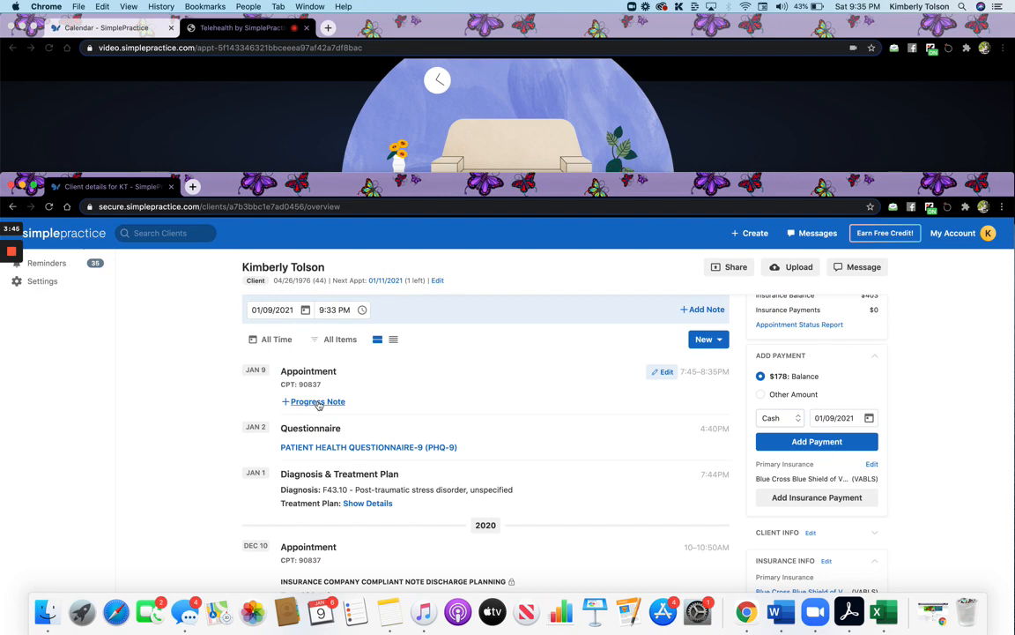
pyautogui.scroll(3, 342, 374)
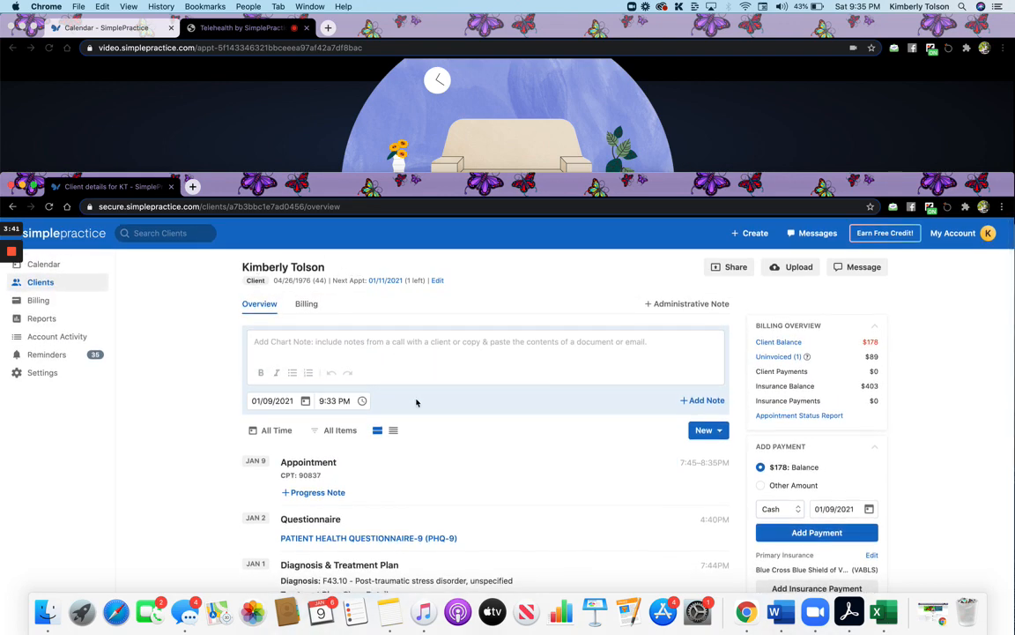
pyautogui.scroll(-1, 431, 476)
pyautogui.scroll(-1, 431, 476)
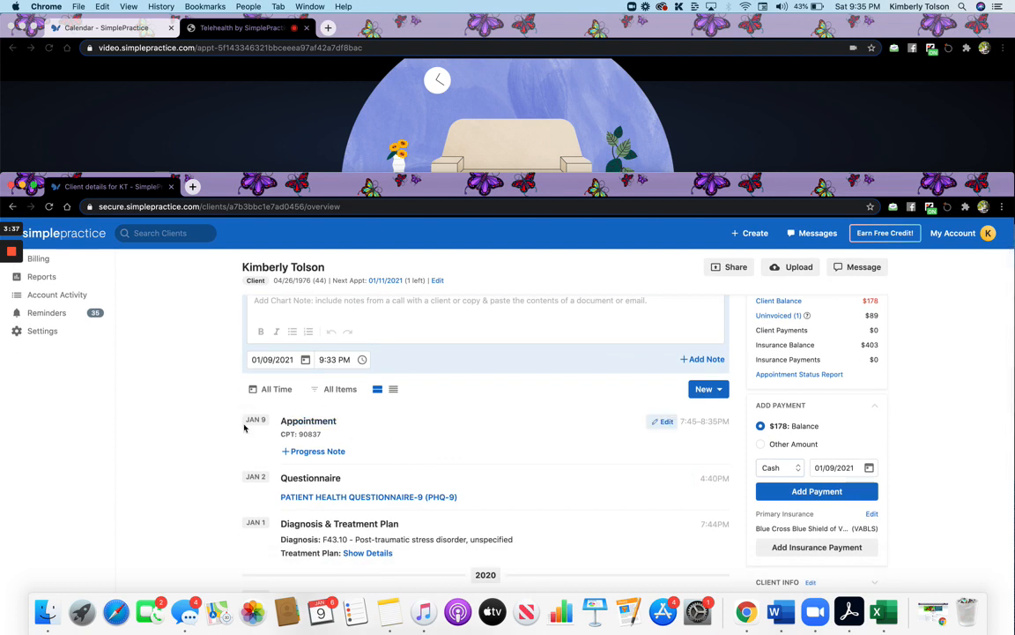
pyautogui.click(332, 454)
pyautogui.scroll(-1, 362, 450)
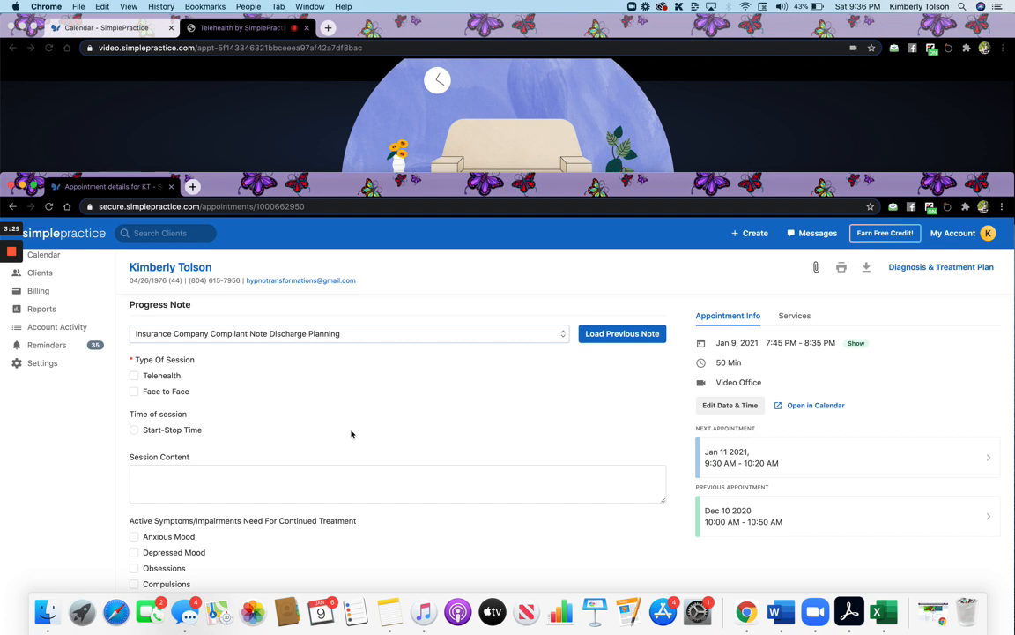
pyautogui.click(613, 342)
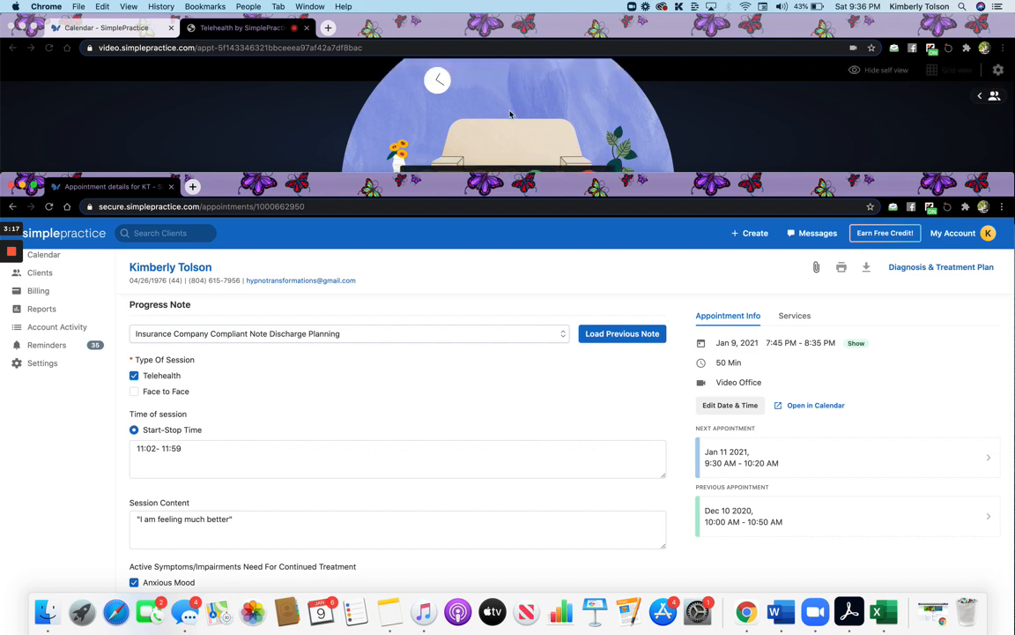
# Step: Open the client's Diagnosis & Treatment Plan beside the note, review its diagnosis, goal, objectives and interventions, and close it
pyautogui.click(939, 270)
pyautogui.moveTo(828, 181); pyautogui.dragTo(828, 86)
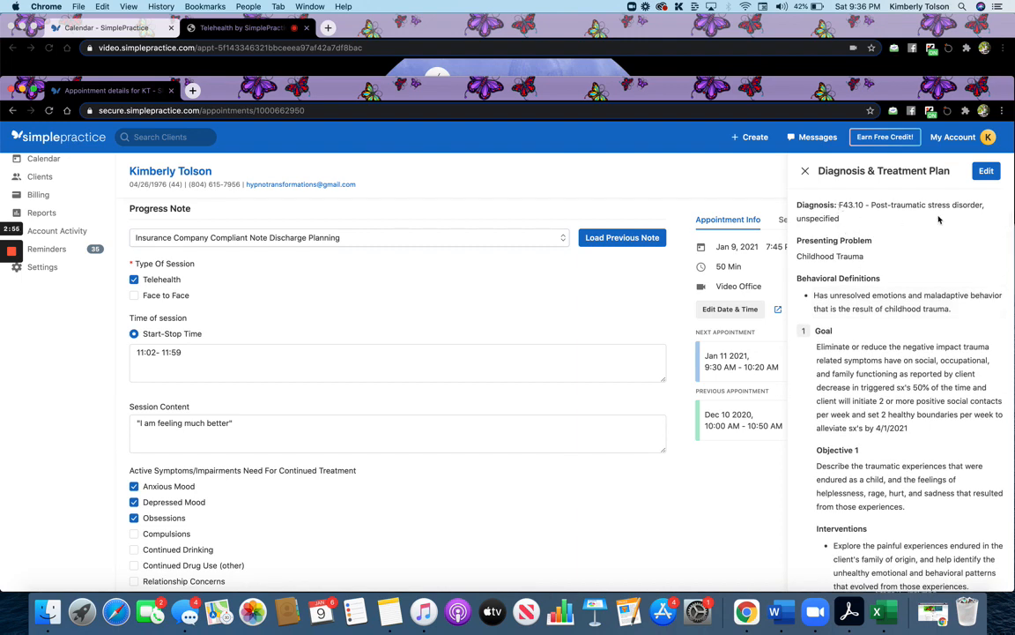
pyautogui.scroll(-3, 873, 294)
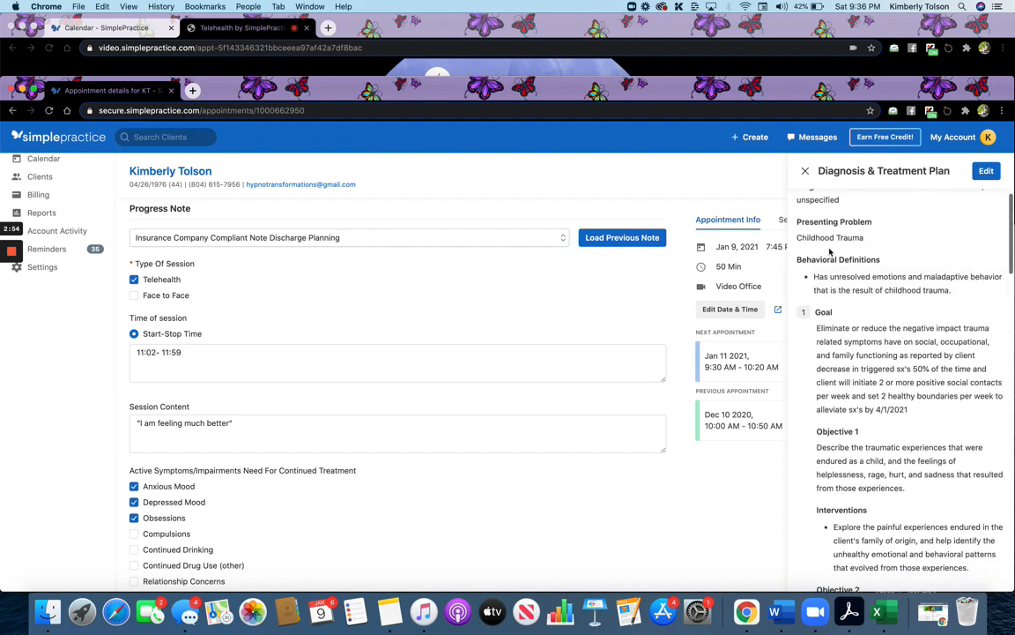
pyautogui.scroll(-1, 862, 310)
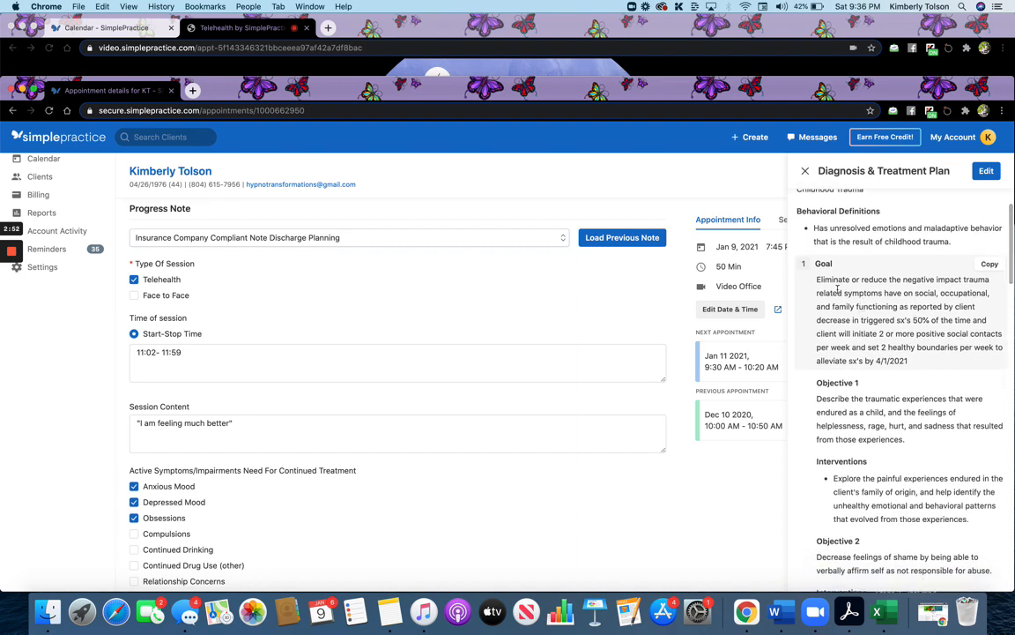
pyautogui.scroll(1, 845, 303)
pyautogui.scroll(-2, 845, 303)
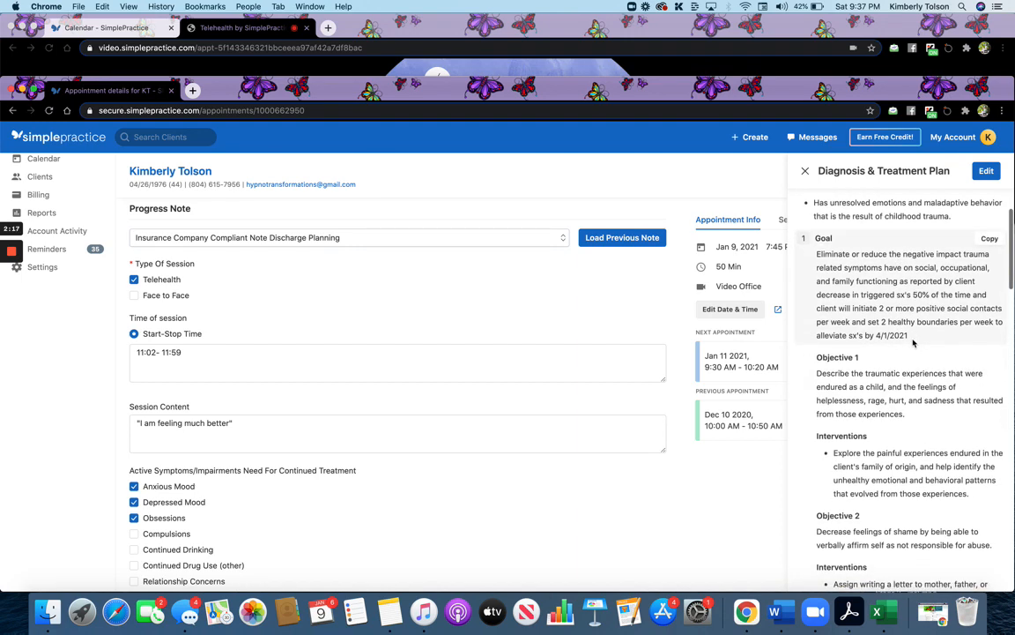
pyautogui.scroll(1, 913, 343)
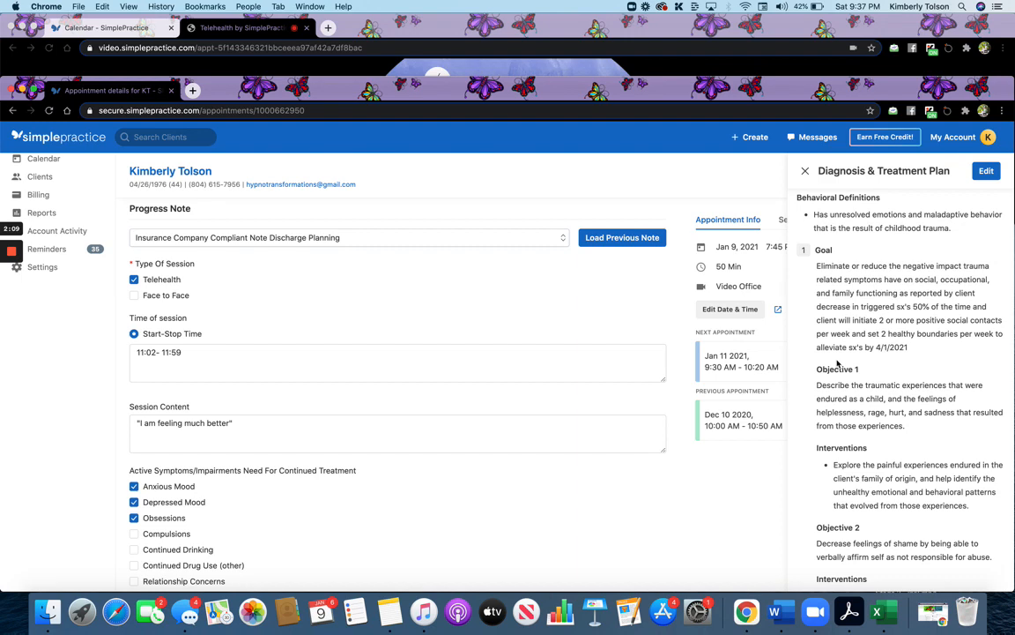
pyautogui.scroll(-5, 838, 335)
pyautogui.scroll(-5, 838, 362)
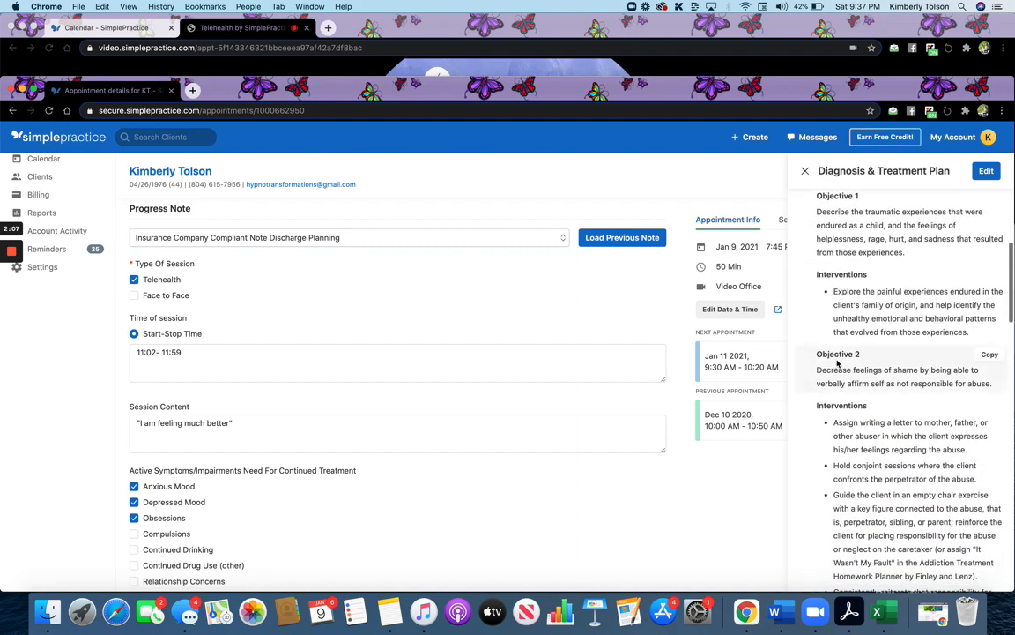
pyautogui.scroll(10, 837, 359)
pyautogui.scroll(1, 837, 360)
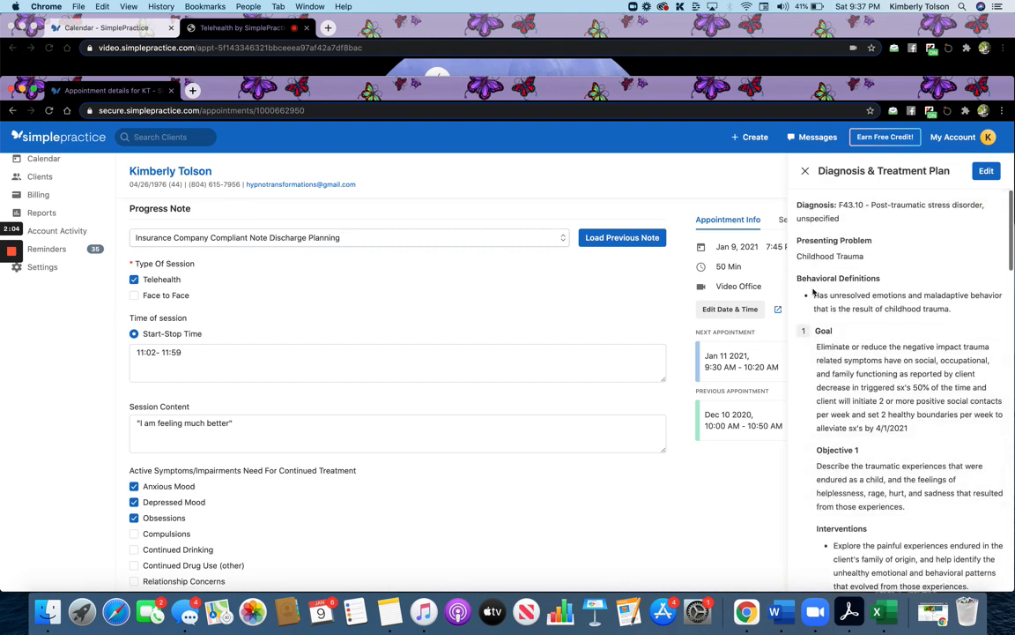
pyautogui.click(804, 173)
pyautogui.moveTo(483, 99); pyautogui.dragTo(482, 176)
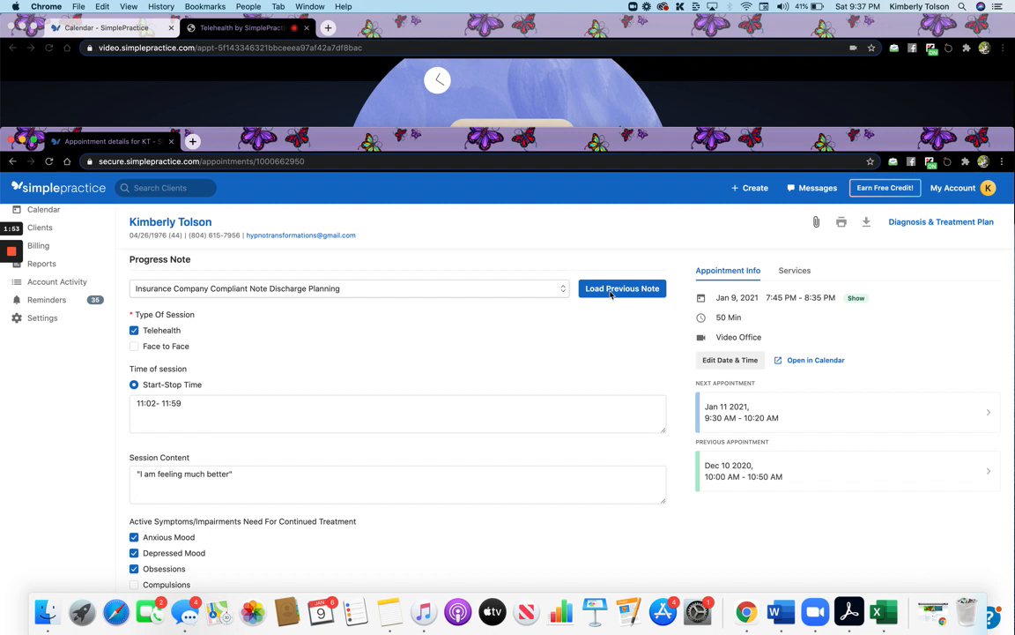
# Step: Clear the text carried over from the previous note in the Session Content field
pyautogui.scroll(-1, 430, 348)
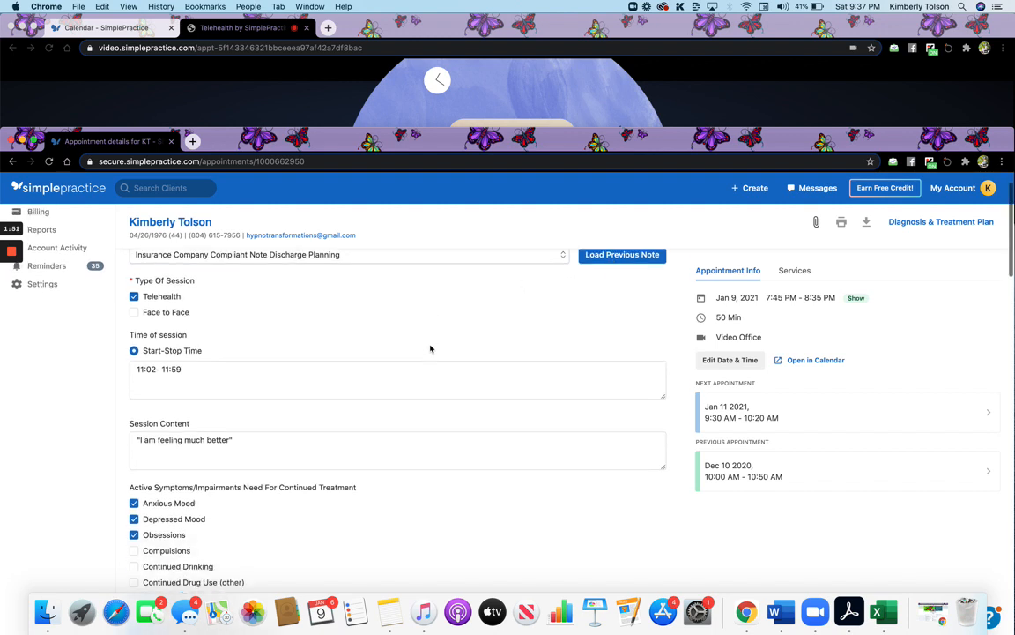
pyautogui.scroll(-1, 431, 347)
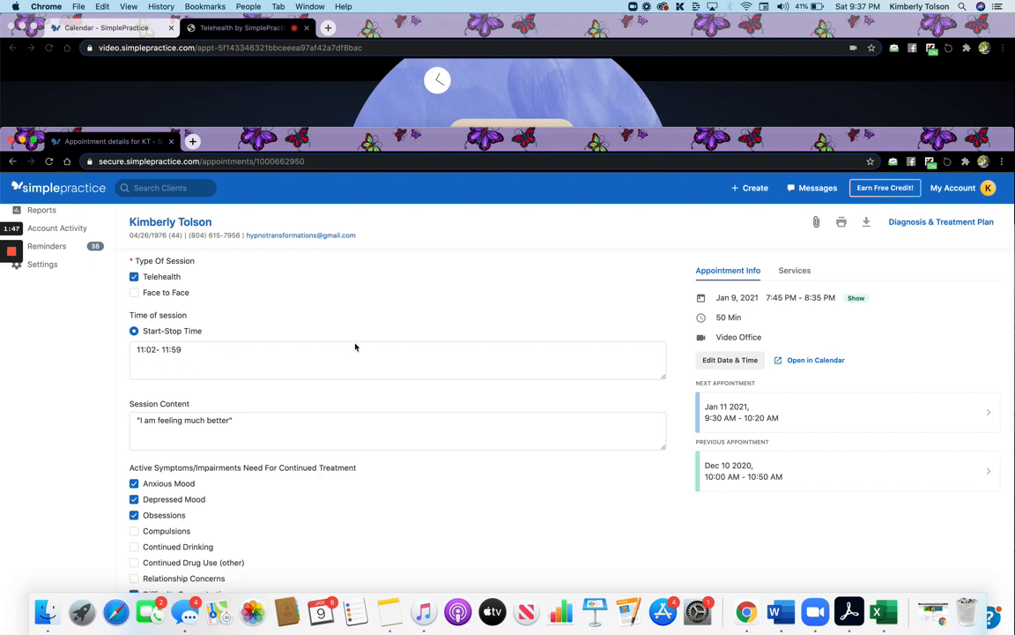
pyautogui.scroll(1, 375, 340)
pyautogui.scroll(-5, 375, 339)
pyautogui.scroll(1, 375, 339)
pyautogui.click(274, 324)
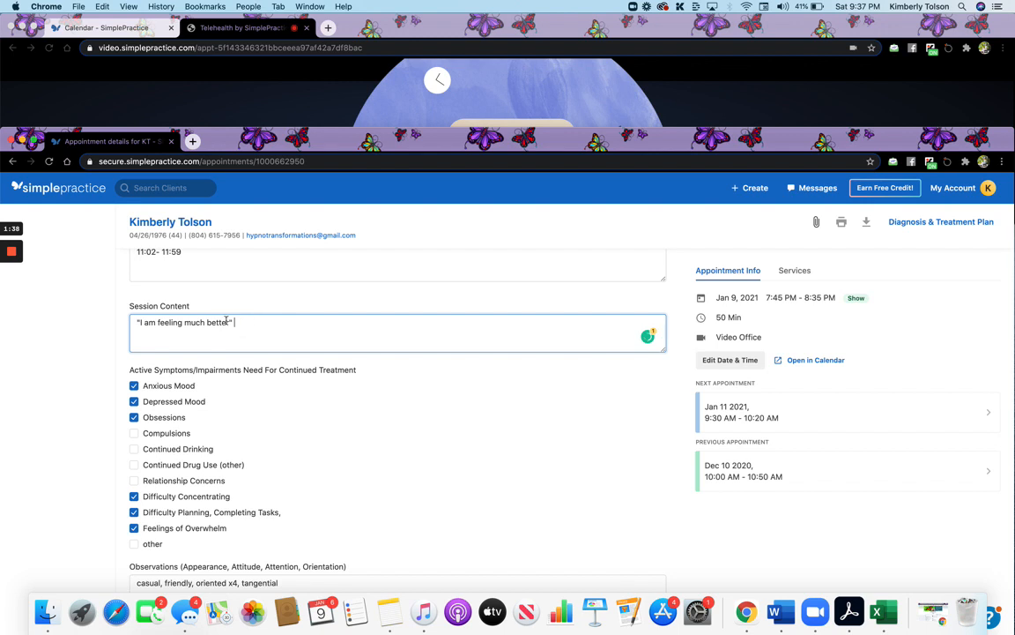
pyautogui.moveTo(233, 322); pyautogui.dragTo(125, 321)
pyautogui.press('BackSpace')
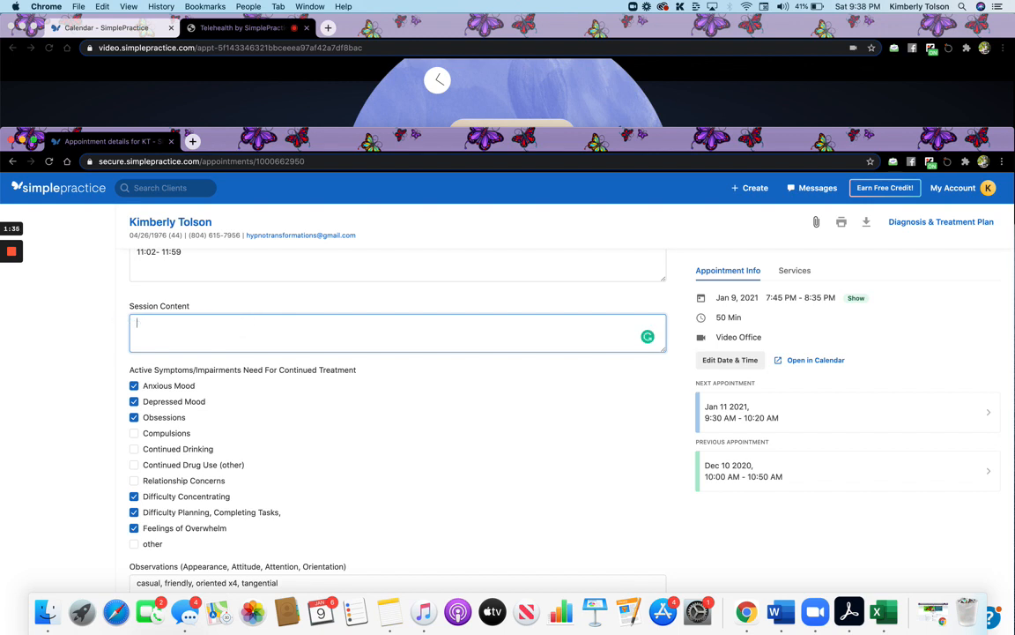
# Step: Enter "I had a lot less anxiety this week". Client stating shes anxious about upcoming wedding. as the Session Content
pyautogui.moveTo(477, 142); pyautogui.dragTo(477, 148)
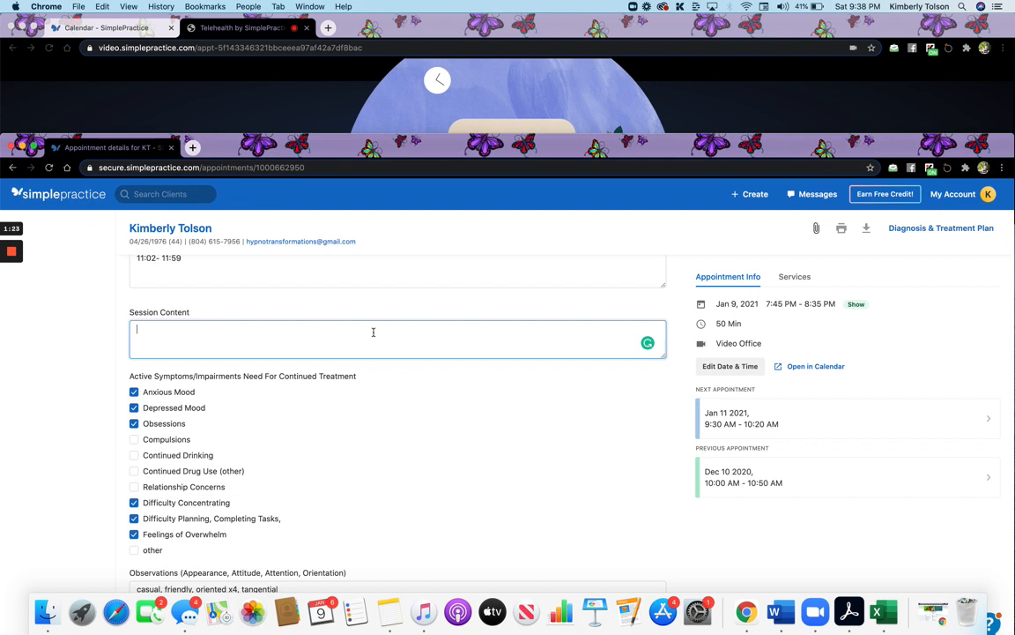
pyautogui.write('ha')
pyautogui.write('k.')
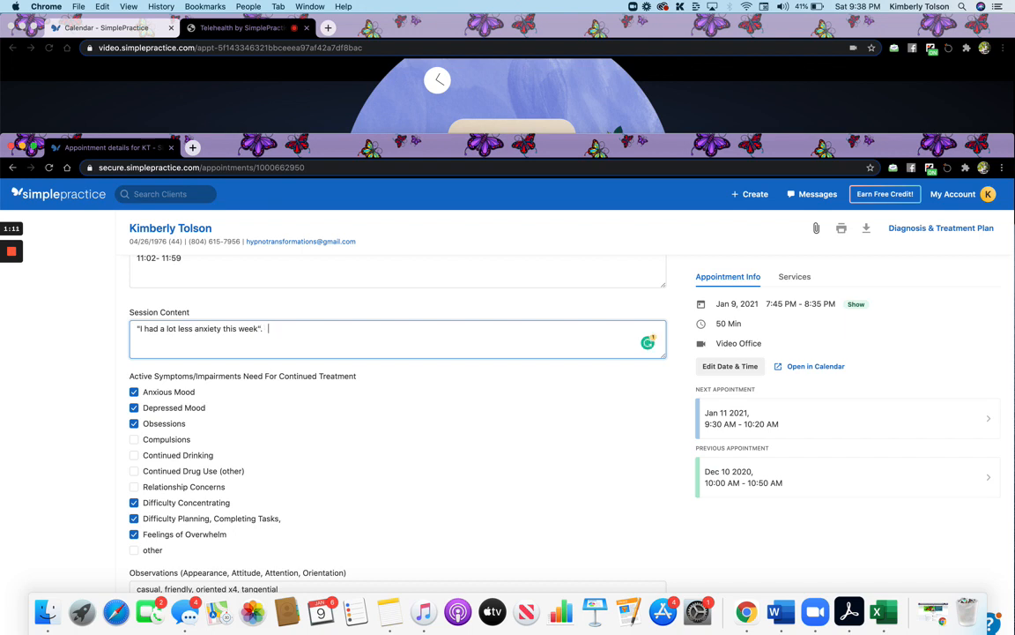
pyautogui.write('Client stating shes anxious about upcom')
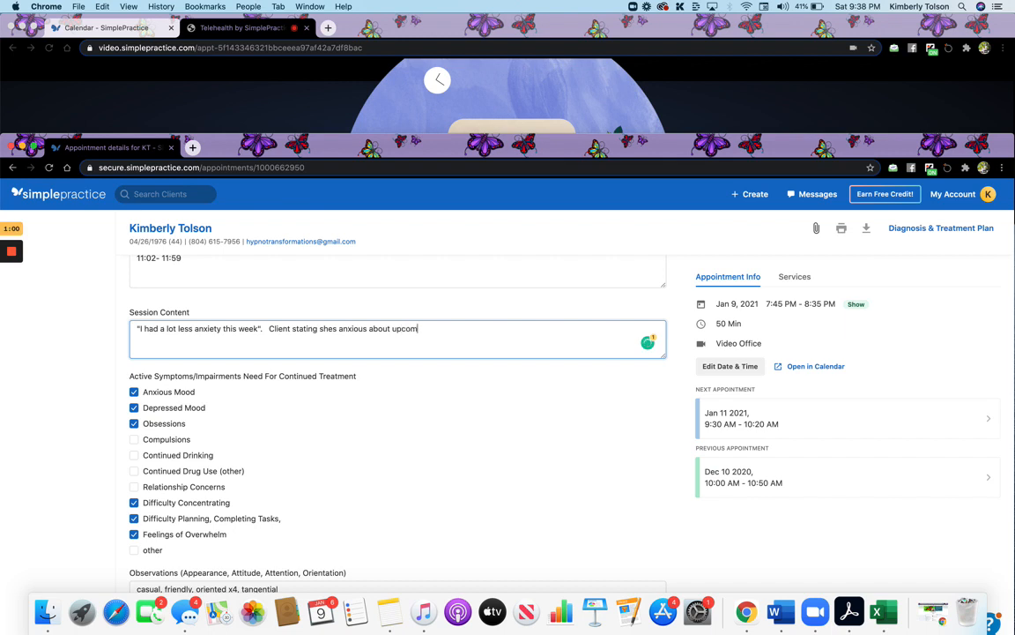
pyautogui.write('ing wedding.')
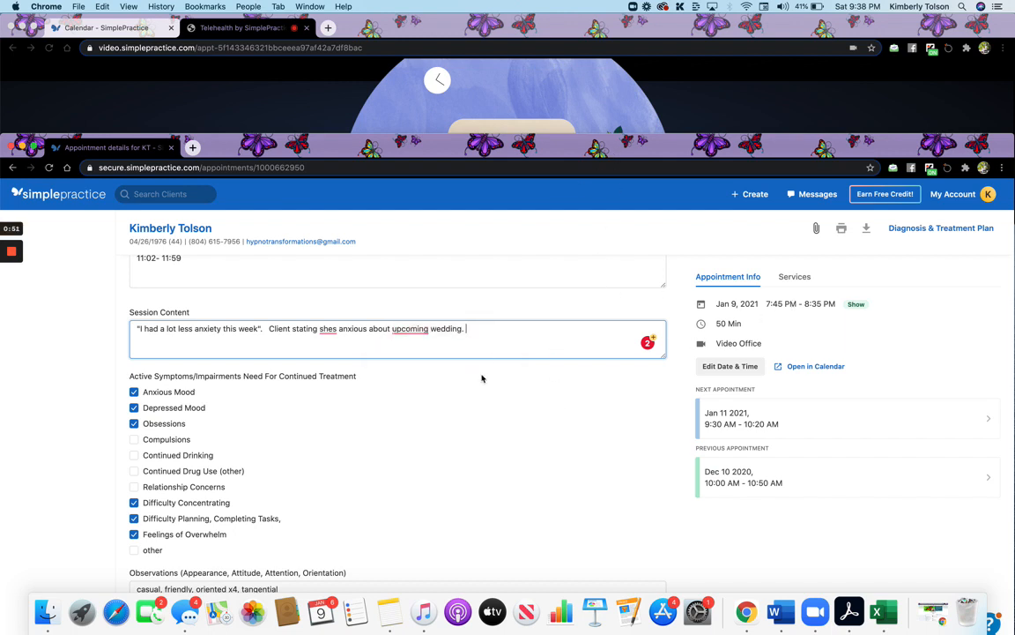
# Step: Review the note's carried-over active symptoms, observations, cognitive functioning, affect and mood entries
pyautogui.scroll(1, 470, 394)
pyautogui.scroll(-2, 470, 393)
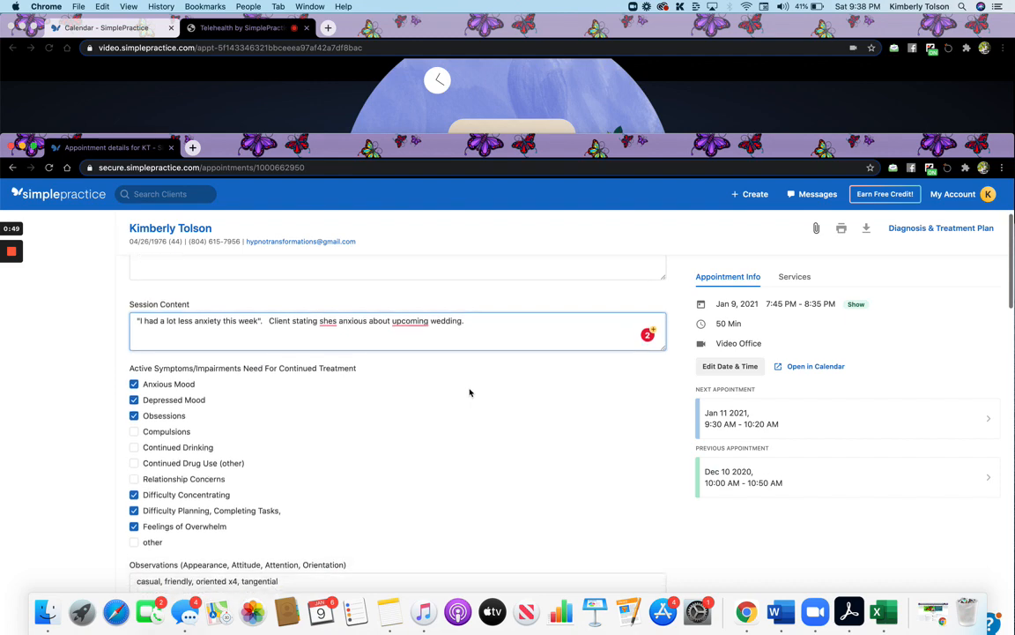
pyautogui.scroll(-1, 470, 394)
pyautogui.scroll(1, 470, 393)
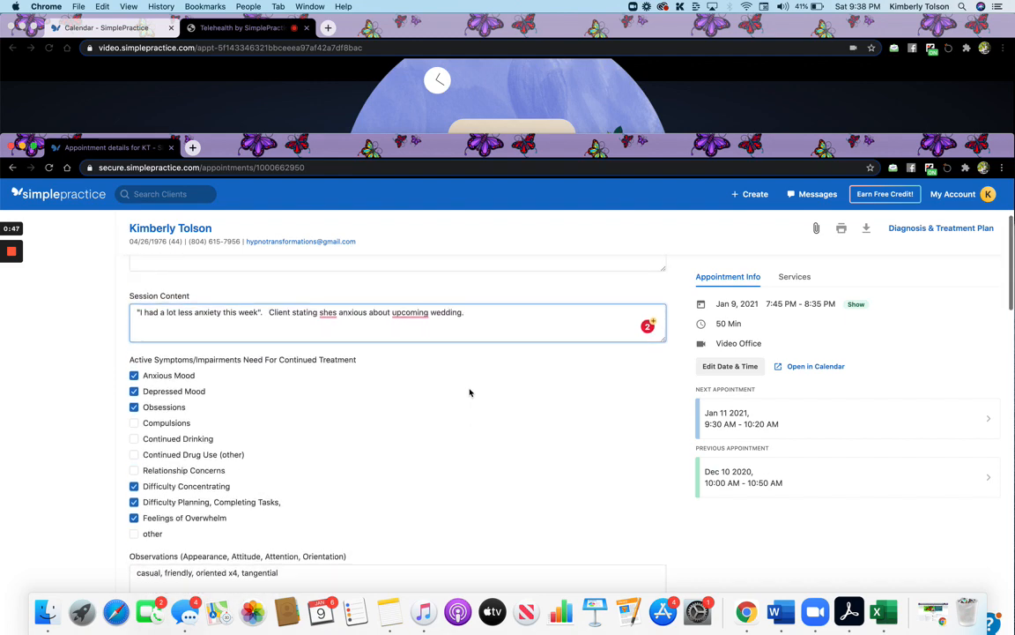
pyautogui.scroll(-2, 469, 393)
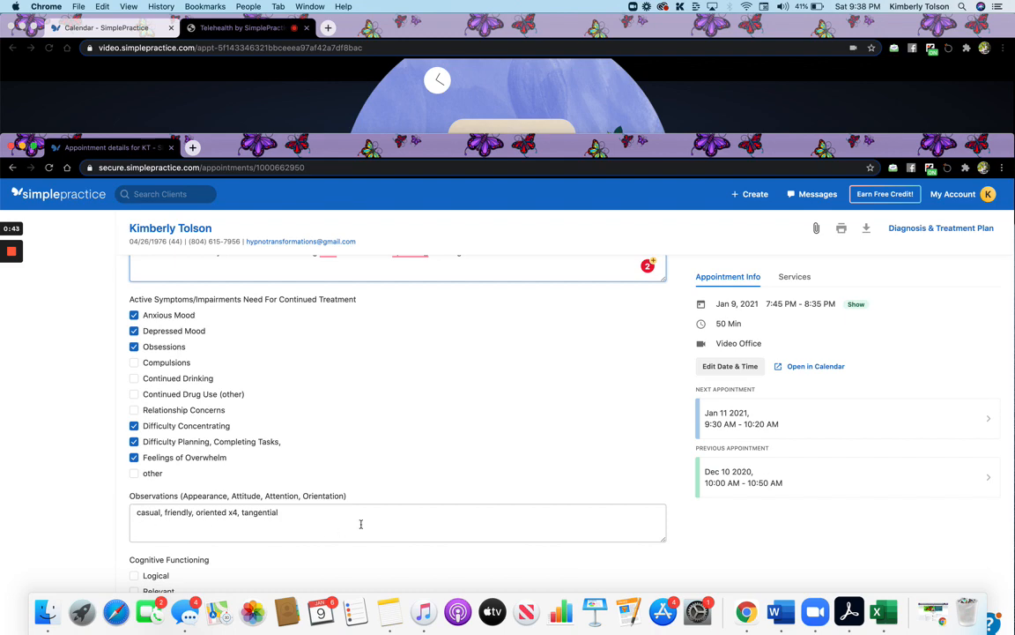
pyautogui.scroll(-2, 360, 524)
pyautogui.scroll(-7, 361, 523)
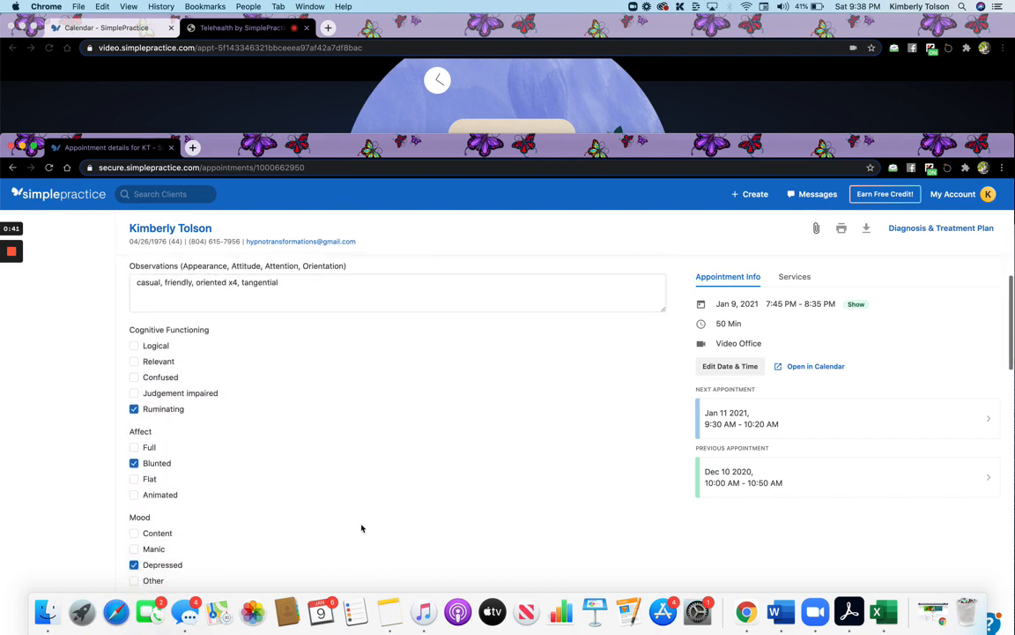
pyautogui.scroll(-2, 361, 527)
pyautogui.scroll(18, 360, 527)
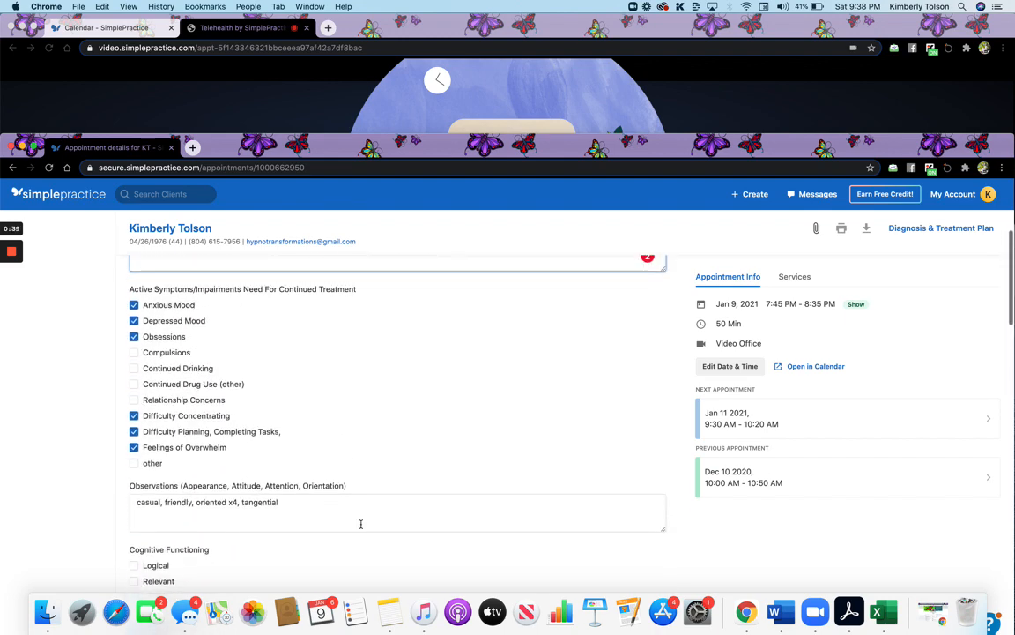
pyautogui.scroll(2, 361, 527)
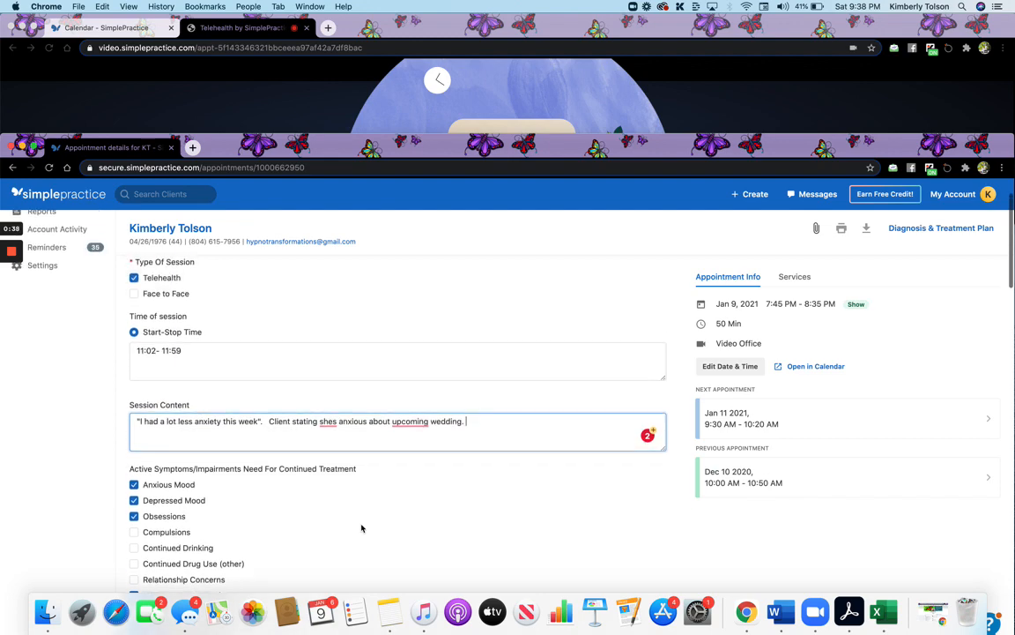
# Step: Copy Goal 1 from the client's Diagnosis & Treatment Plan into Session Content, as a new paragraph labelled "Goal:" below the existing text
pyautogui.click(929, 230)
pyautogui.scroll(-2, 900, 350)
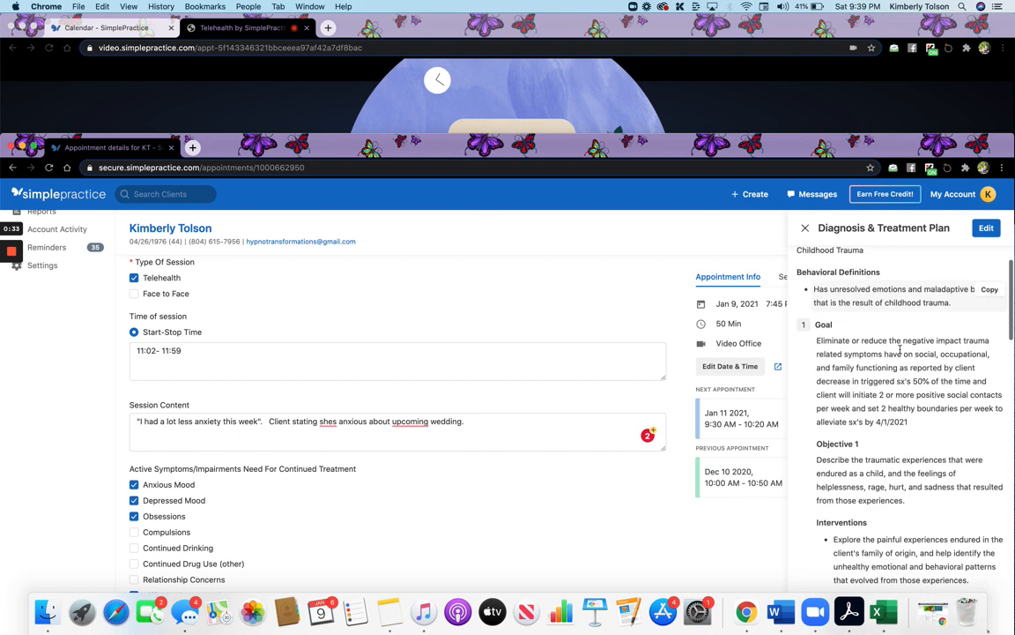
pyautogui.click(996, 327)
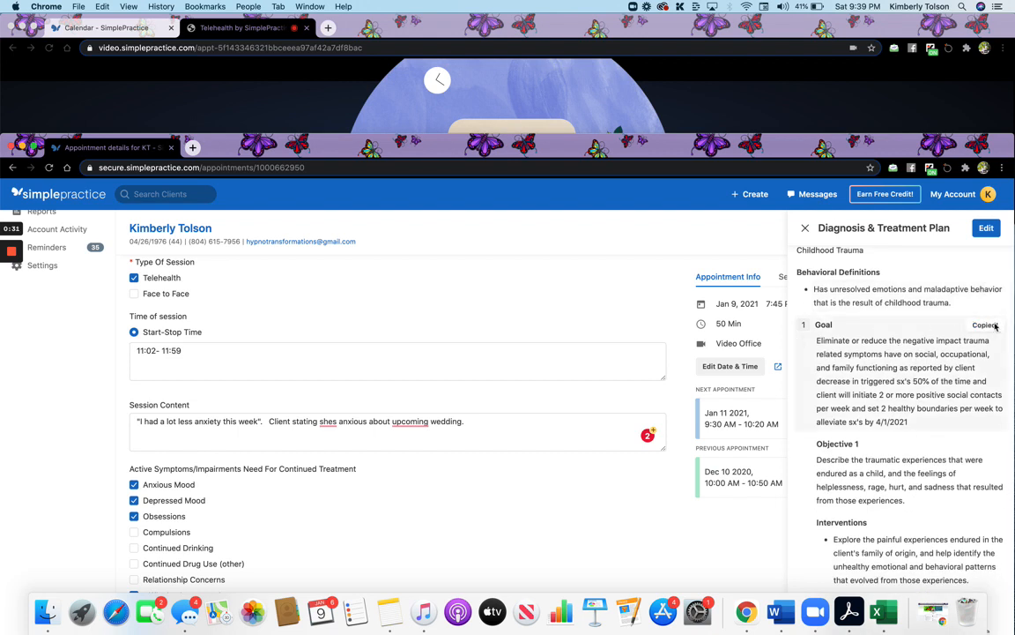
pyautogui.click(580, 433)
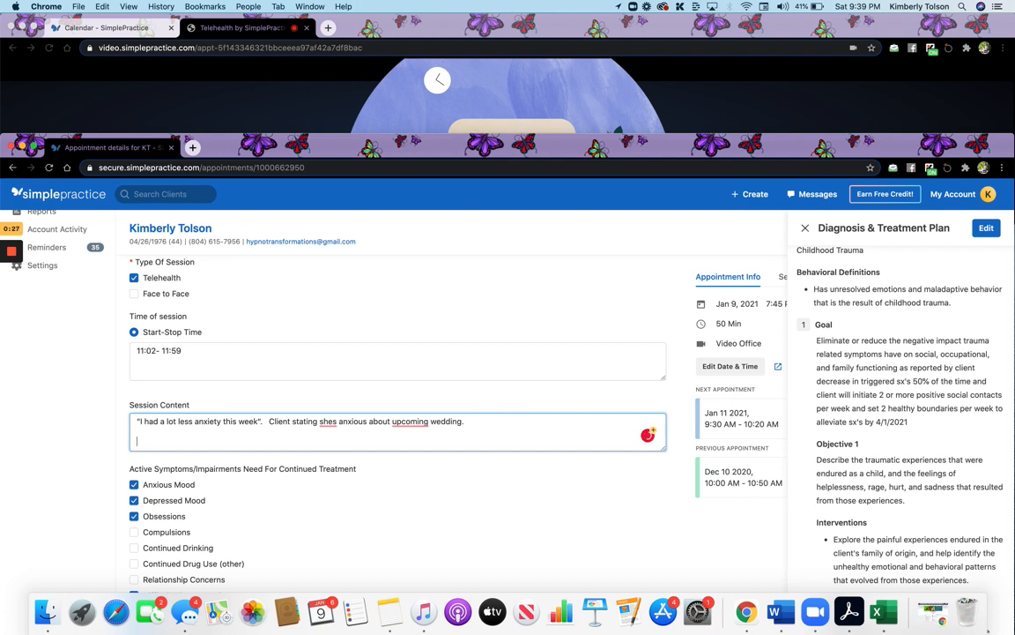
pyautogui.press('Return')
pyautogui.press('Return')
pyautogui.write('Goal')
pyautogui.press('super+v')
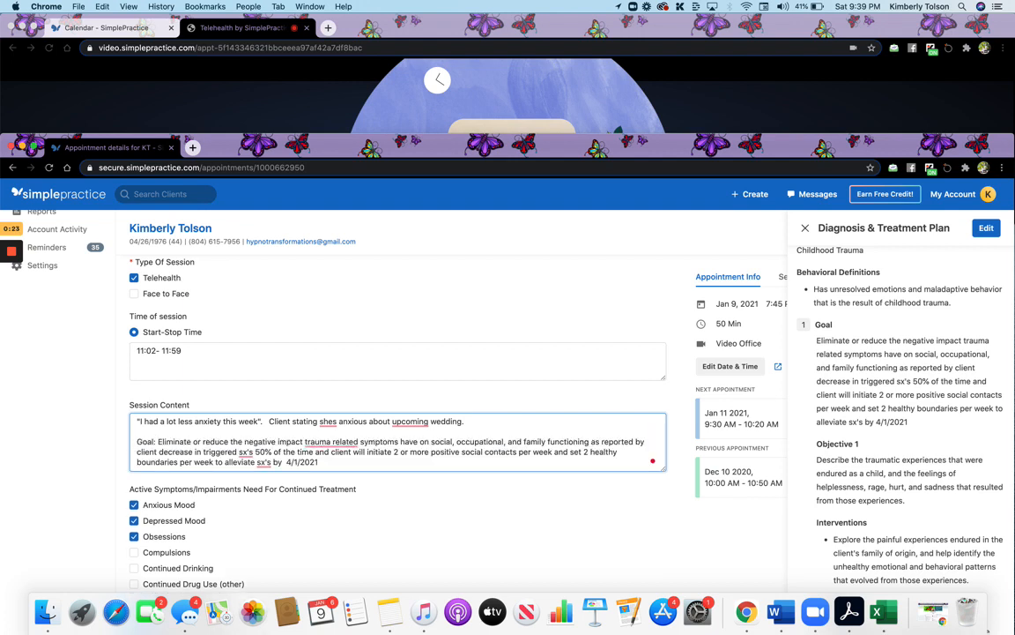
# Step: Check the remaining carried-over entries through the Estimated Discharge Timeline and save the progress note
pyautogui.scroll(-5, 505, 509)
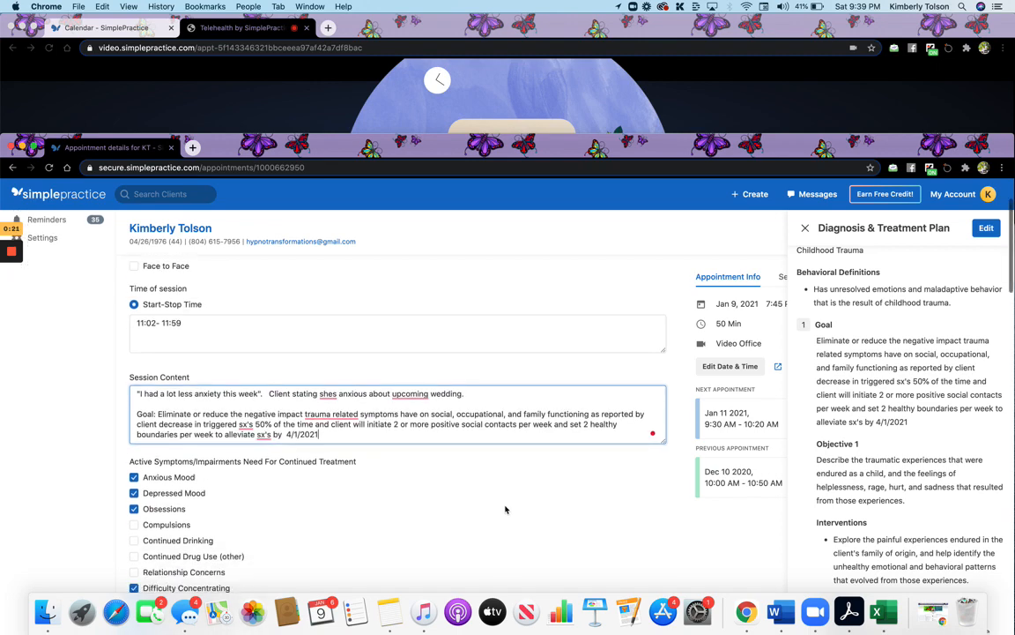
pyautogui.scroll(-4, 505, 508)
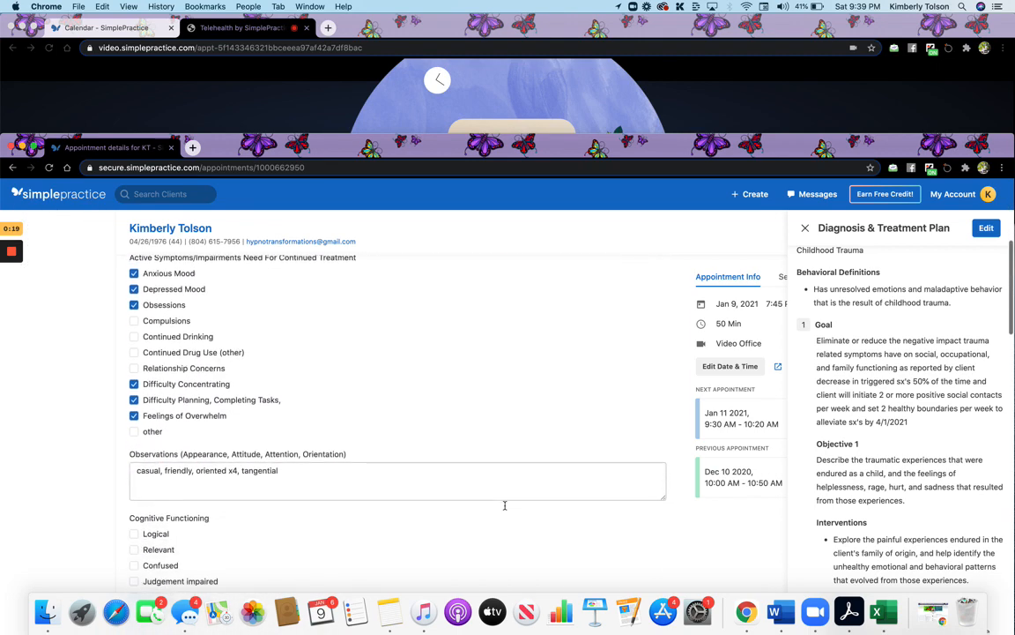
pyautogui.scroll(-7, 505, 509)
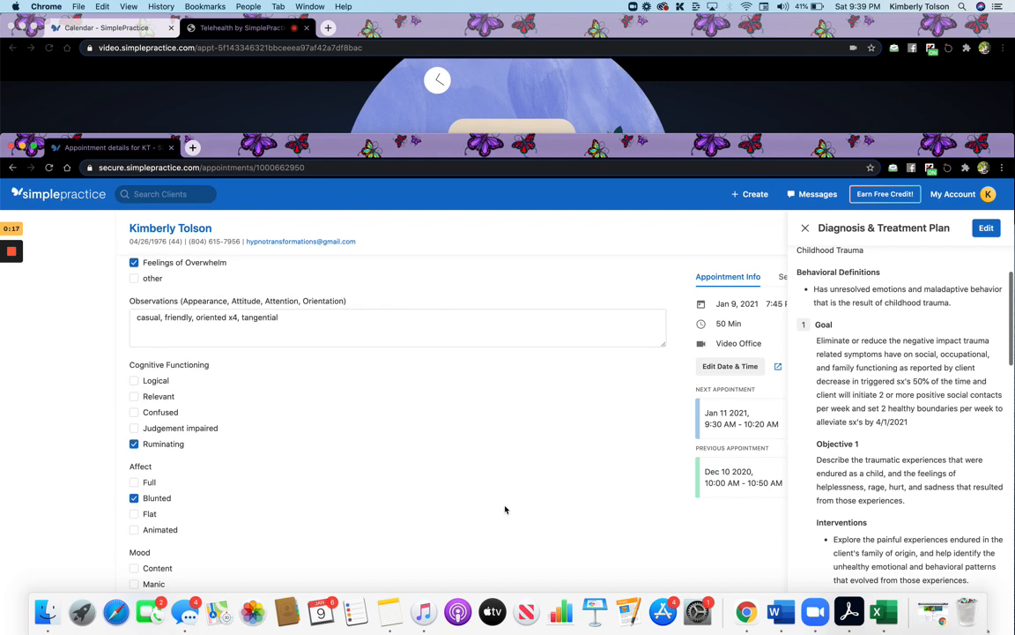
pyautogui.scroll(-13, 505, 509)
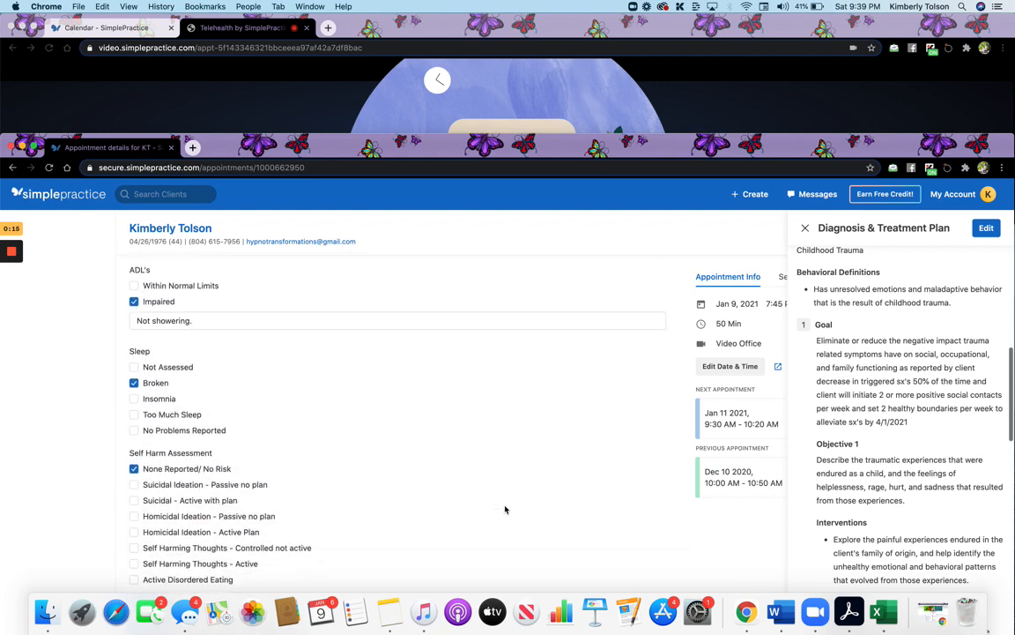
pyautogui.scroll(-14, 505, 509)
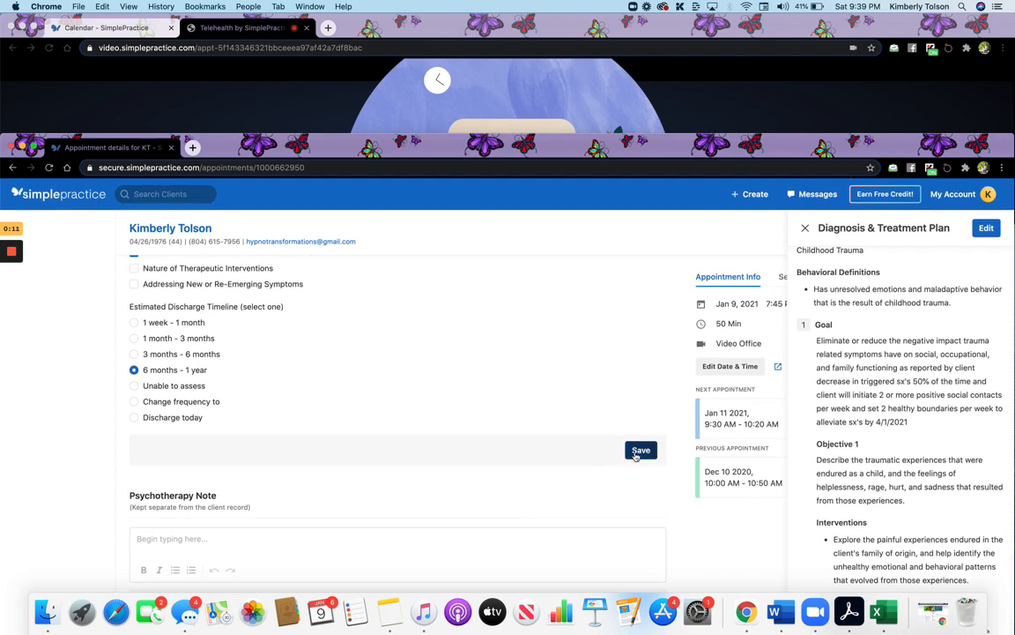
pyautogui.click(627, 450)
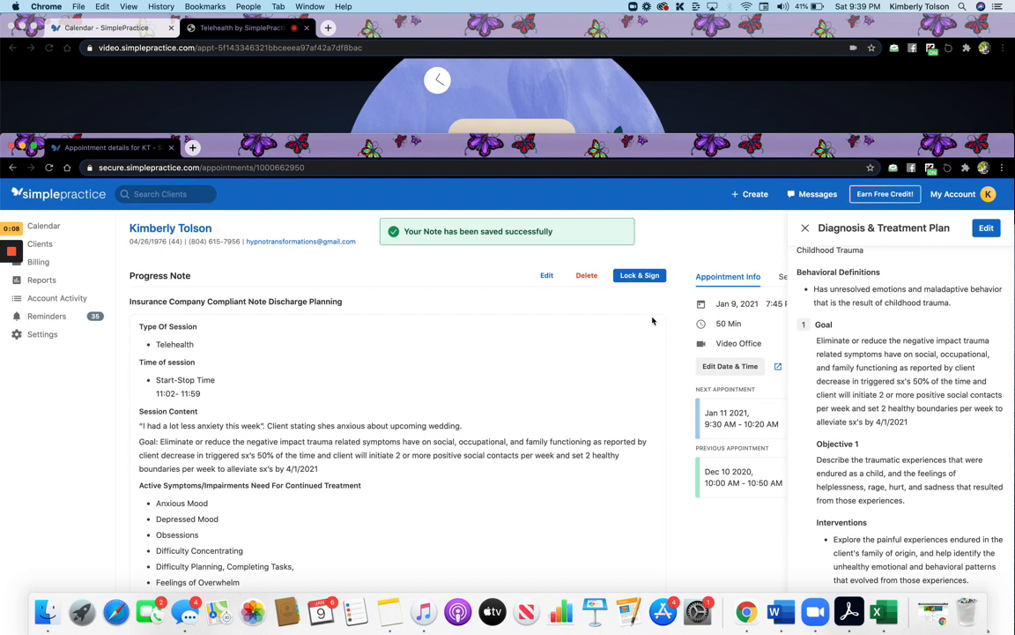
# Step: Lock and sign the saved progress note
pyautogui.click(639, 275)
pyautogui.click(606, 452)
pyautogui.moveTo(9, 253)
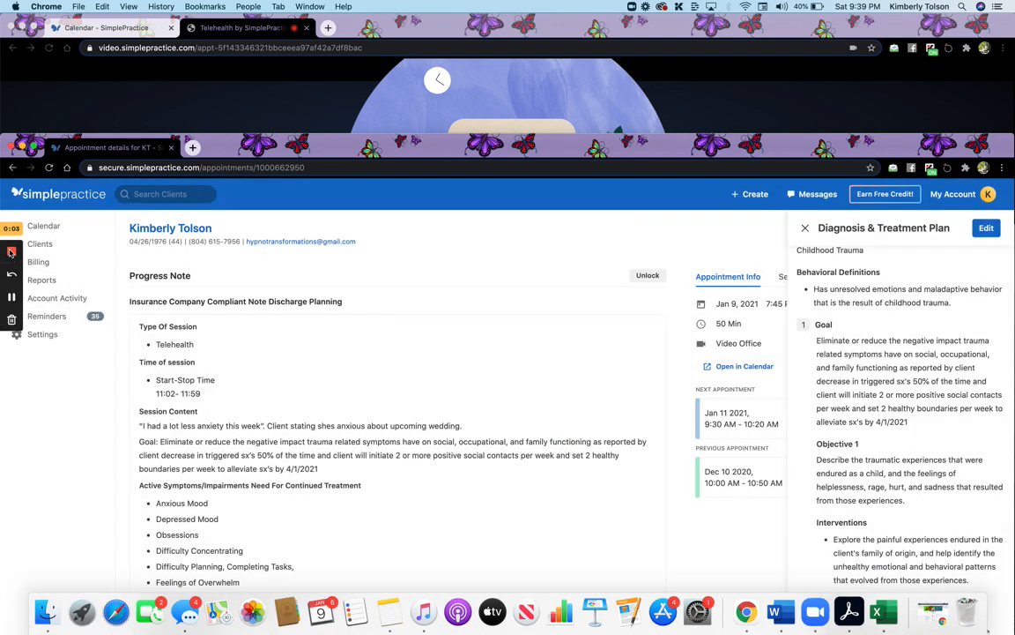